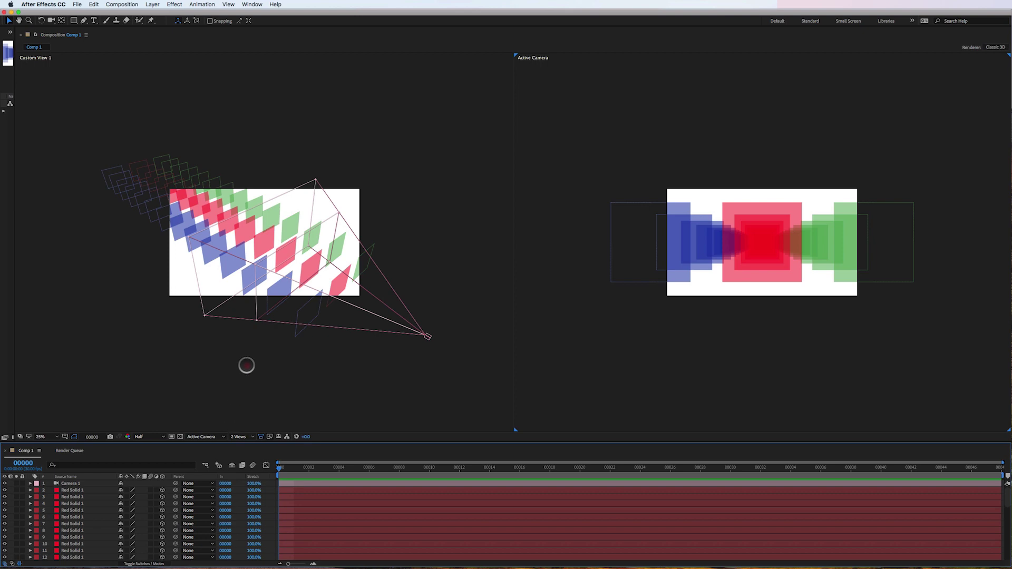
Activate Custom View 1 and enlarge the Timeline panel to list all 43 layers
{"action": "left_click", "coordinate": [244, 363]}
{"action": "left_click_drag", "start_coordinate": [342, 441], "coordinate": [319, 220]}
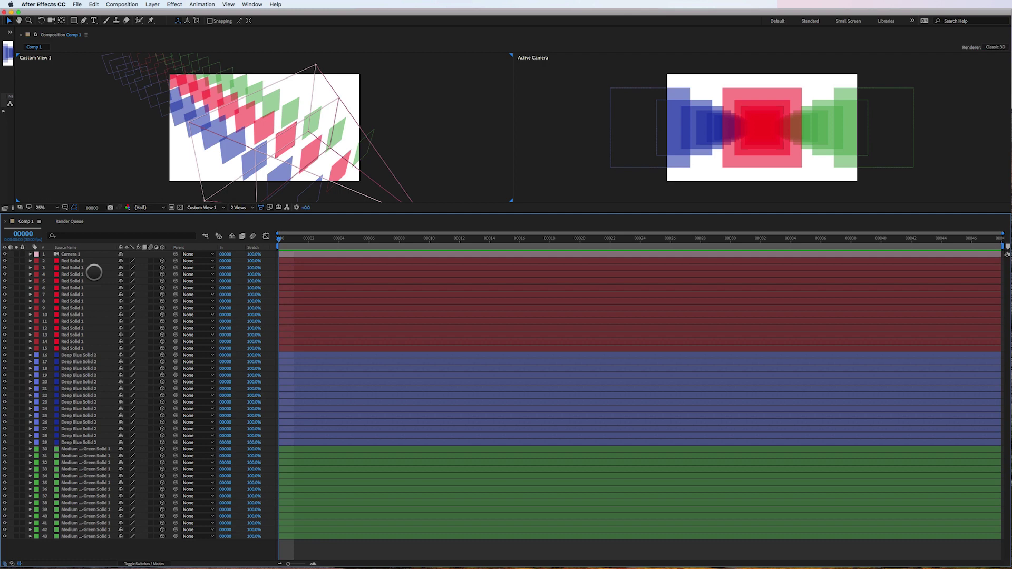
{"action": "left_click_drag", "start_coordinate": [356, 213], "coordinate": [355, 228]}
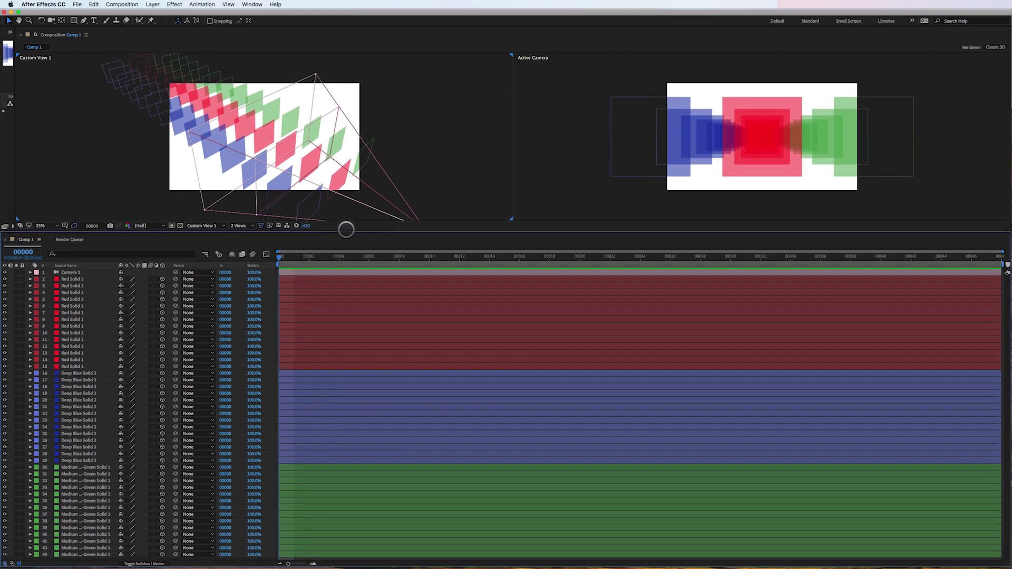
{"action": "left_click_drag", "start_coordinate": [345, 230], "coordinate": [345, 224]}
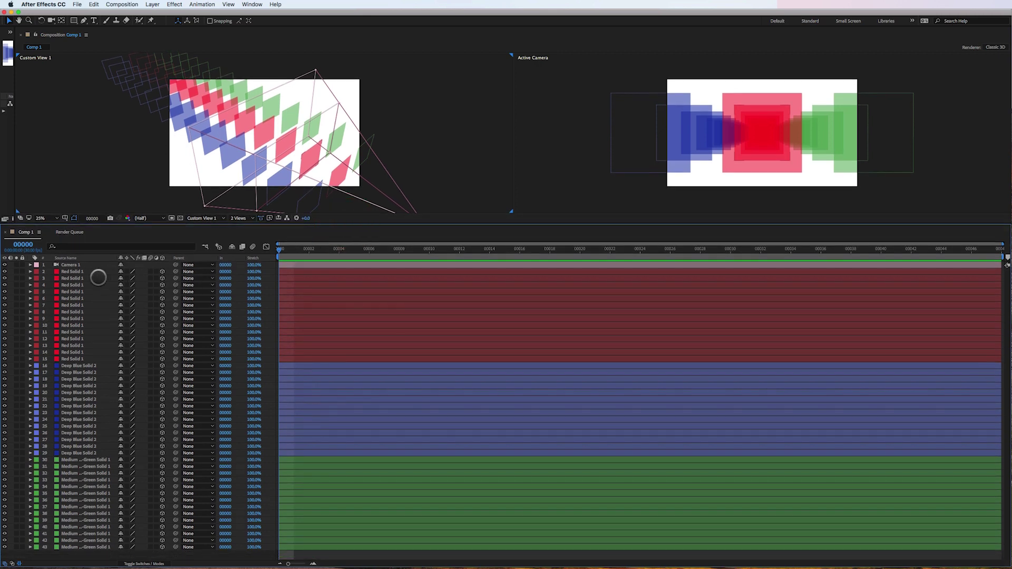
Pre-compose all red solid layers into a precomp named Red PC
{"action": "left_click", "coordinate": [77, 271]}
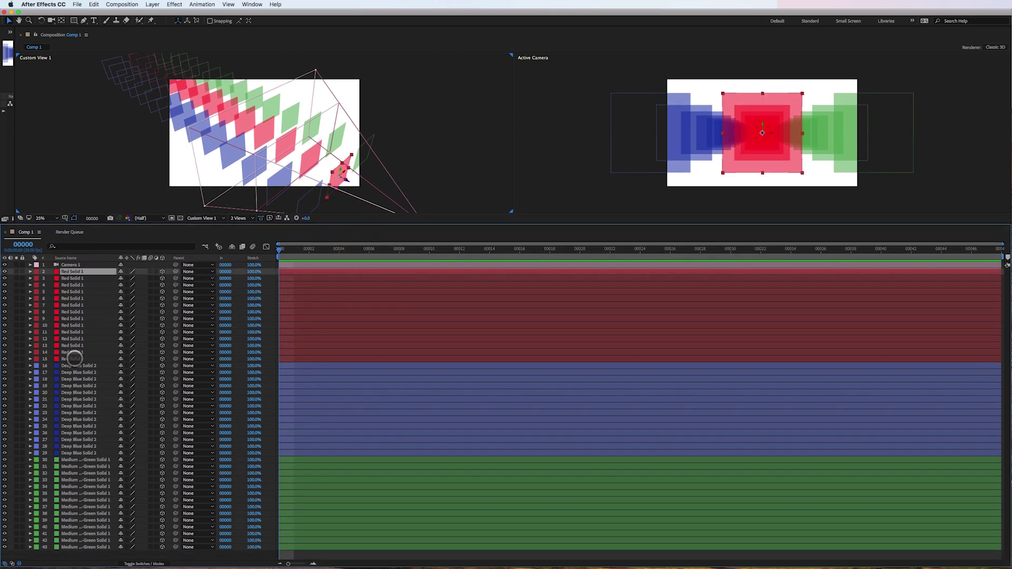
{"action": "left_click", "coordinate": [73, 358], "text": "shift"}
{"action": "right_click", "coordinate": [55, 270]}
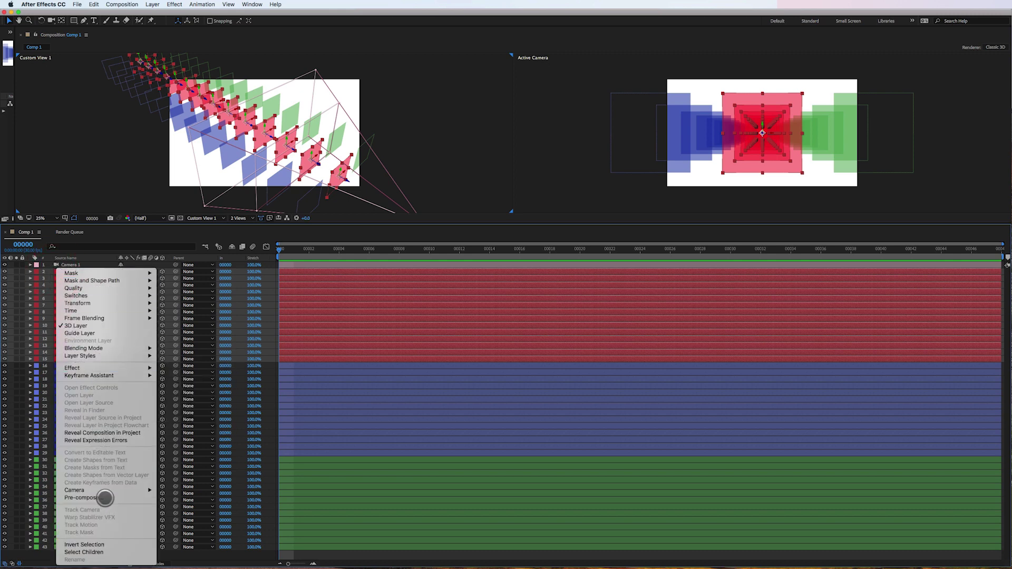
{"action": "left_click", "coordinate": [104, 498]}
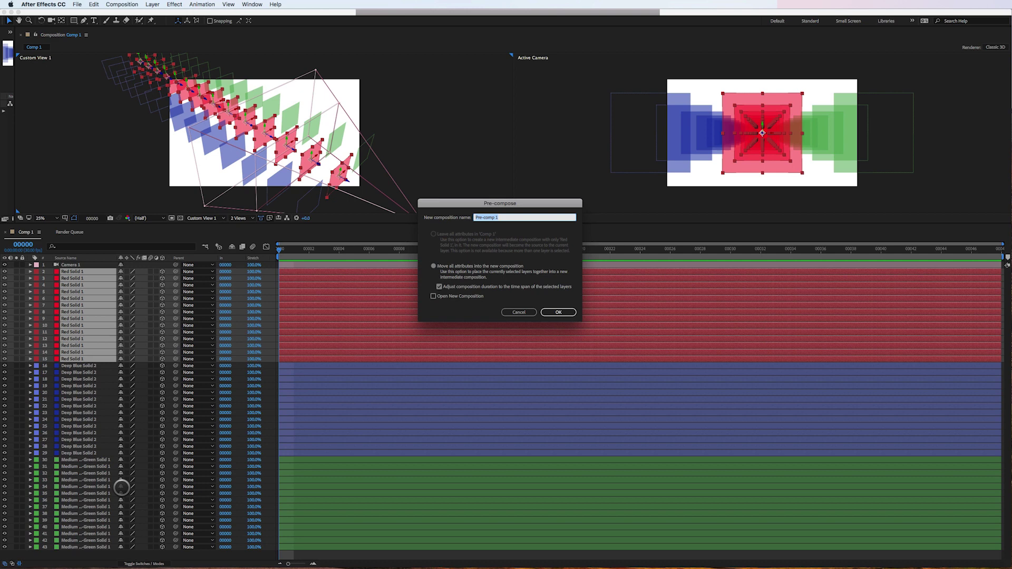
{"action": "type", "text": "Red PC"}
{"action": "key", "text": "Return"}
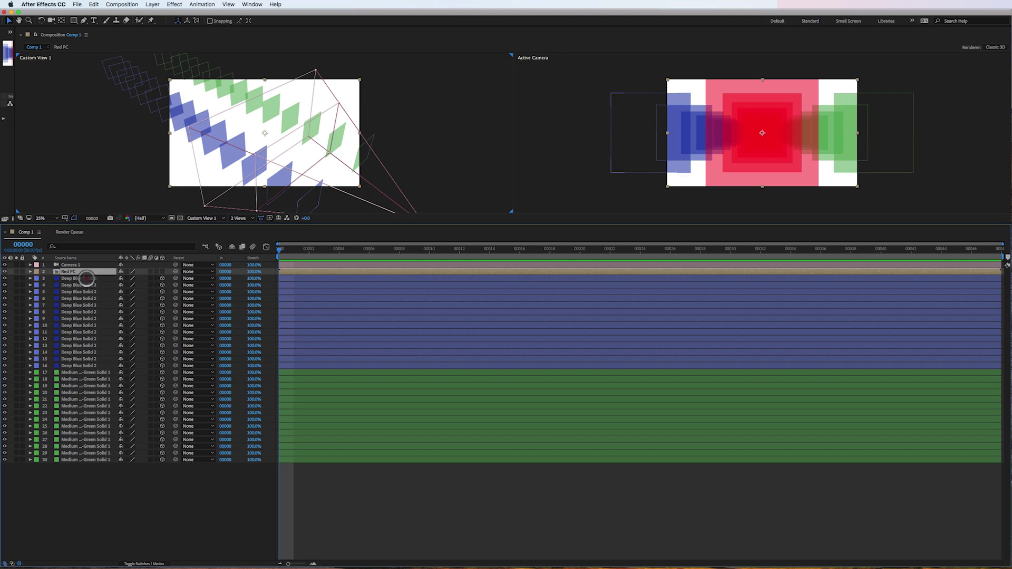
Pre-compose all Deep Blue Solid layers into a precomp named Blue PC
{"action": "left_click", "coordinate": [84, 277]}
{"action": "left_click", "coordinate": [91, 365], "text": "shift"}
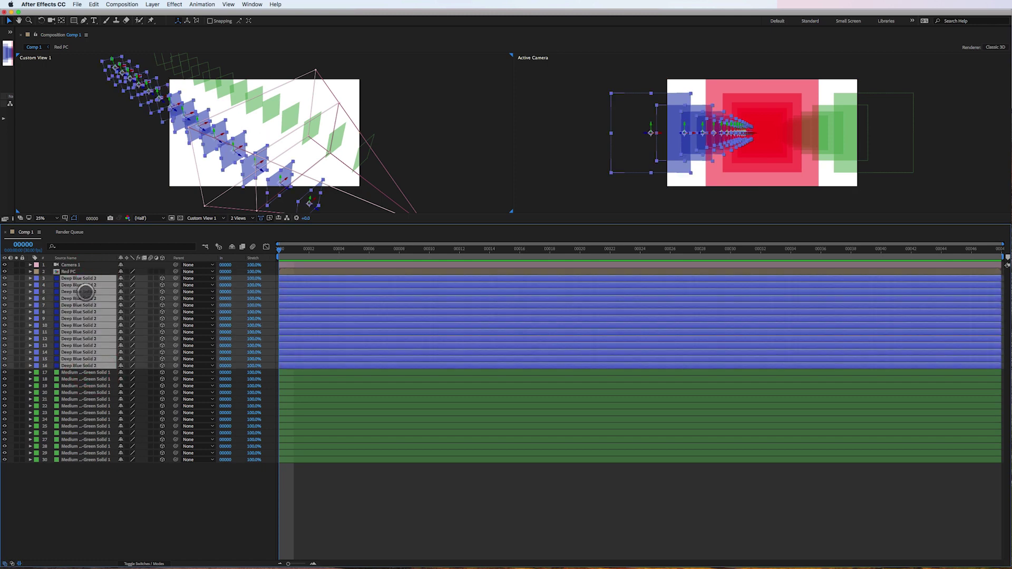
{"action": "right_click", "coordinate": [84, 291]}
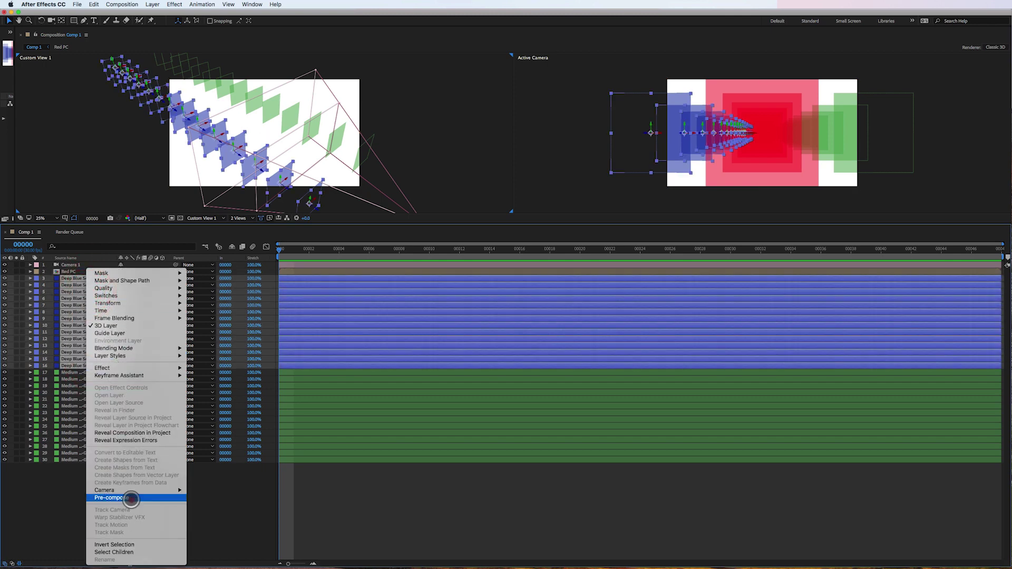
{"action": "left_click", "coordinate": [130, 498]}
{"action": "type", "text": "Blue PC"}
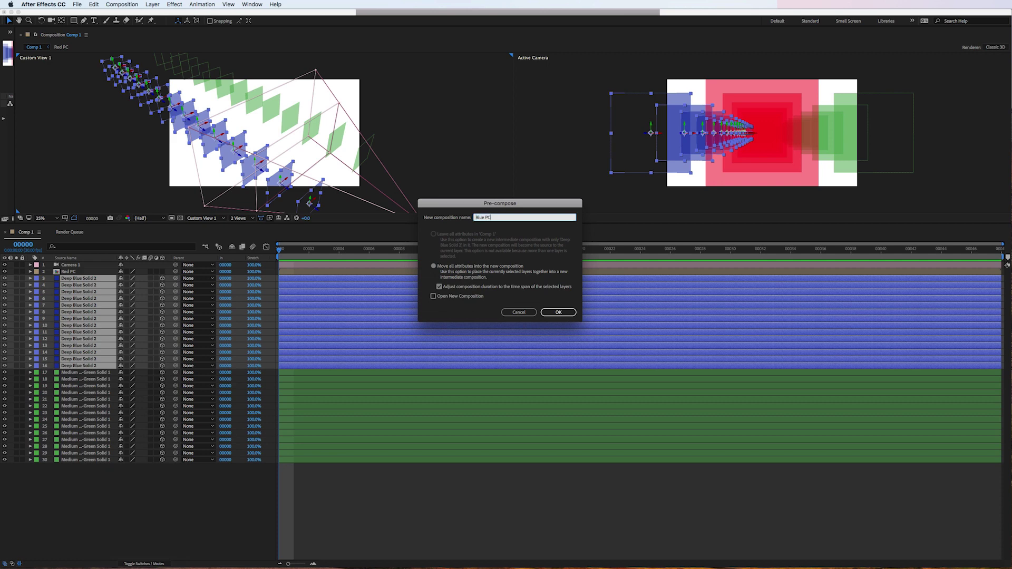
{"action": "key", "text": "Return"}
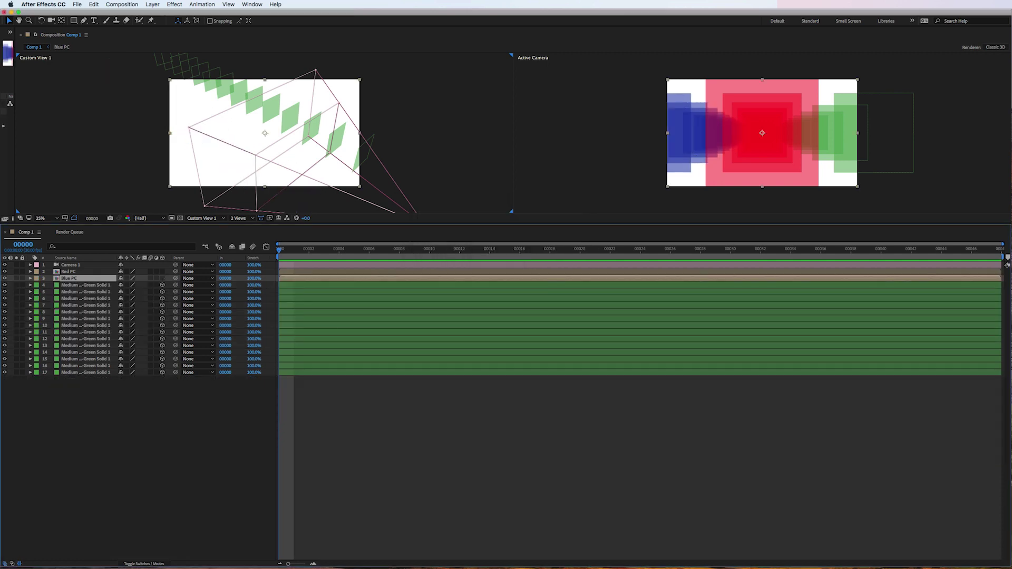
Pre-compose all green solid layers into a precomp named Green PC
{"action": "left_click", "coordinate": [94, 285]}
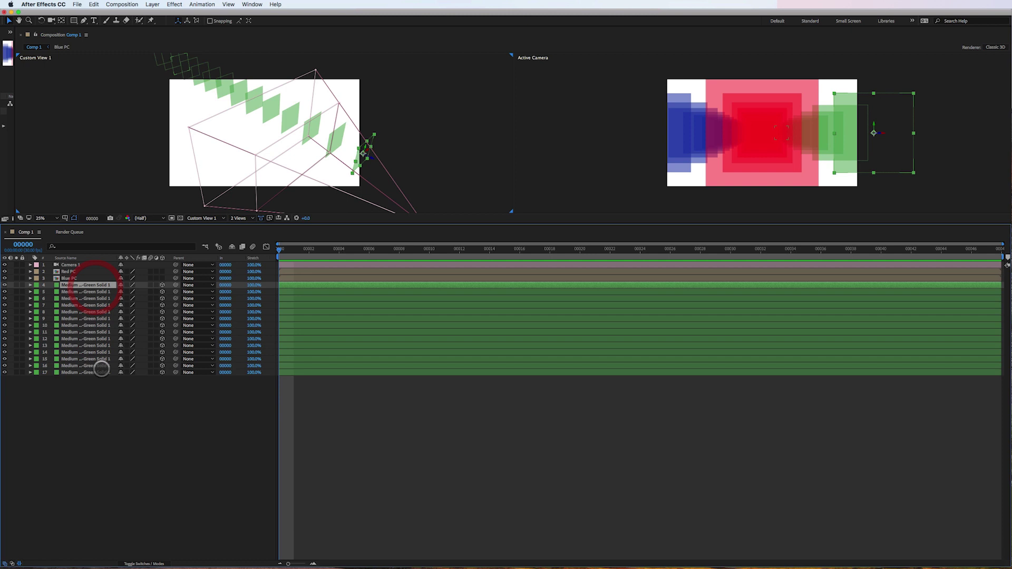
{"action": "left_click", "coordinate": [99, 372], "text": "shift"}
{"action": "right_click", "coordinate": [75, 283]}
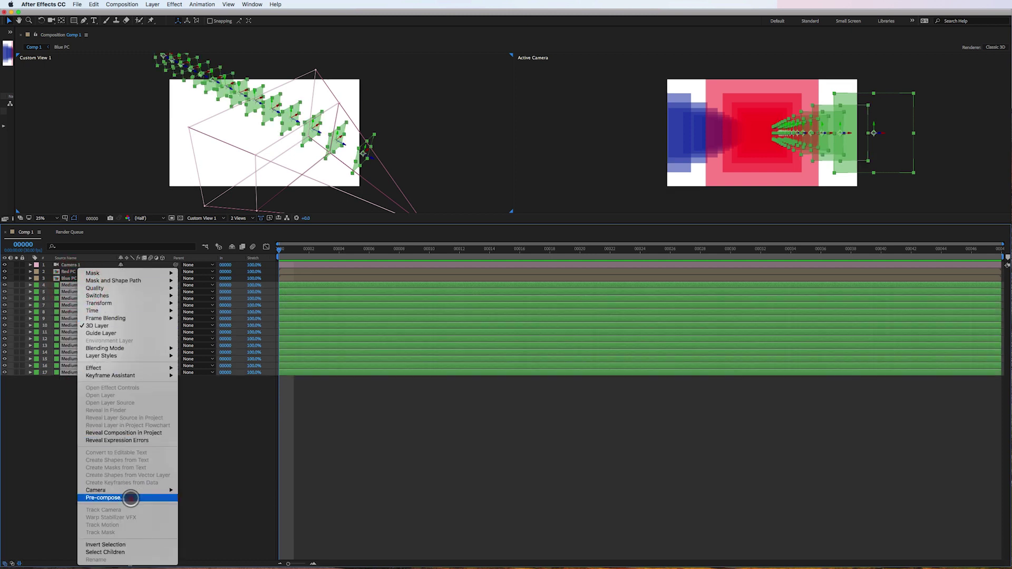
{"action": "left_click", "coordinate": [131, 497]}
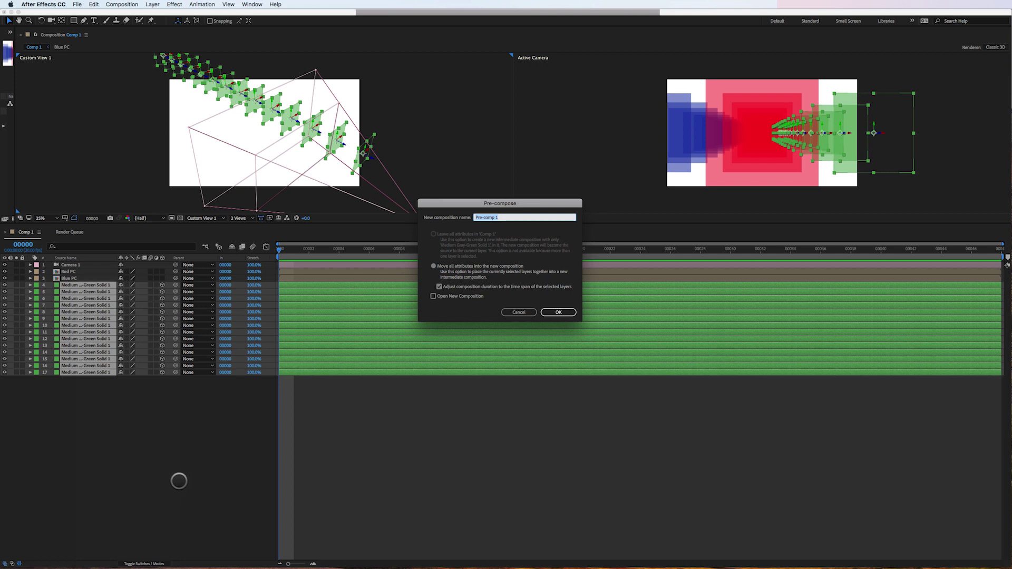
{"action": "type", "text": "Green PC"}
{"action": "key", "text": "Return"}
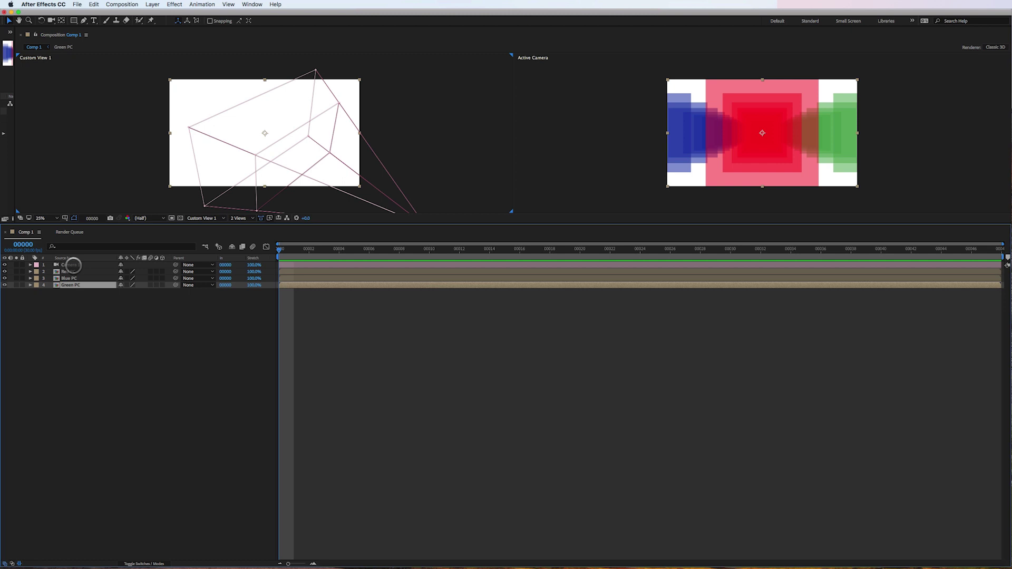
Select the colour precomp layers and reframe Camera 1 in the Active Camera view
{"action": "left_click", "coordinate": [69, 271]}
{"action": "left_click", "coordinate": [71, 278]}
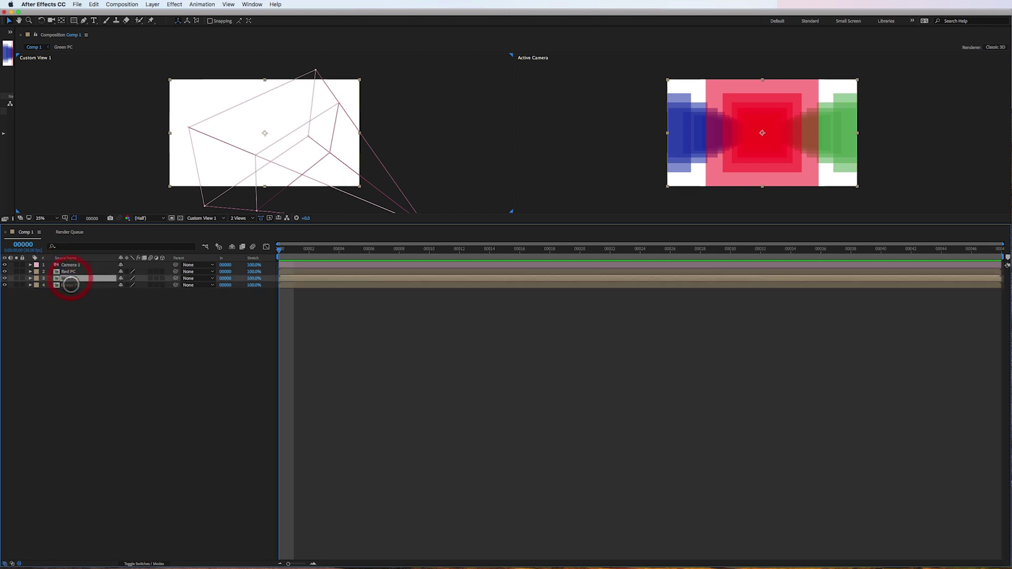
{"action": "left_click", "coordinate": [71, 285]}
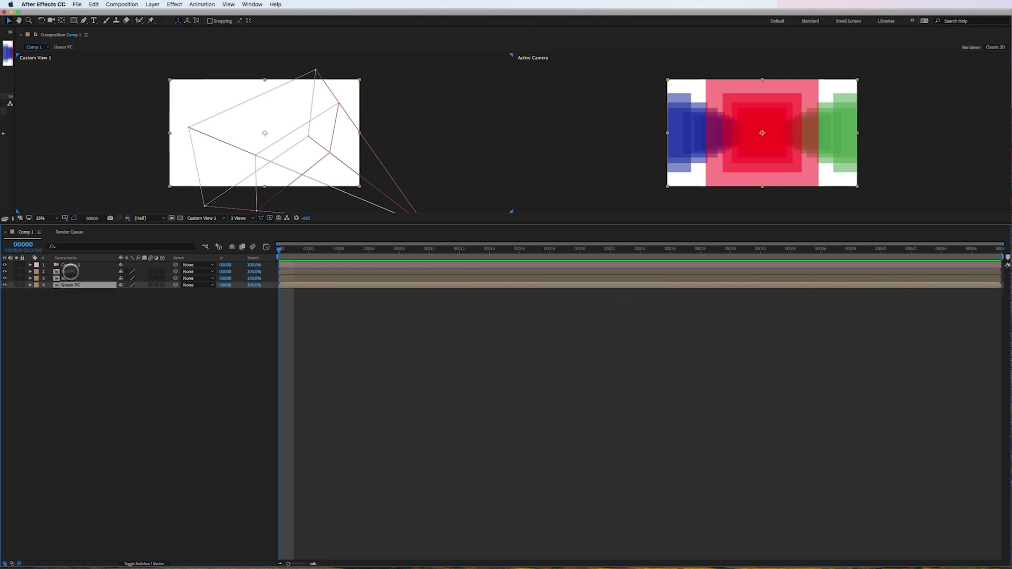
{"action": "left_click", "coordinate": [69, 271]}
{"action": "left_click", "coordinate": [689, 176]}
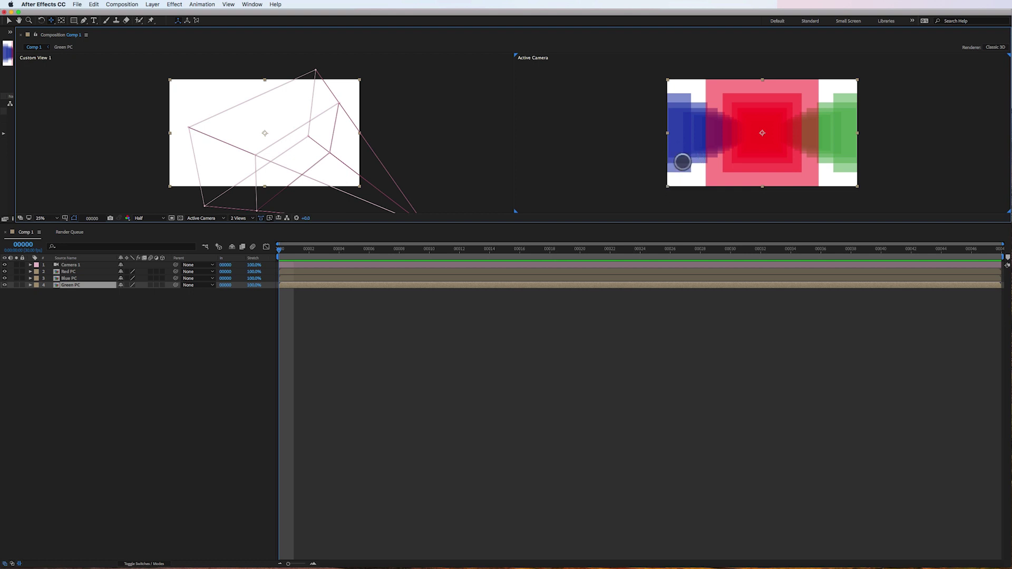
{"action": "left_click_drag", "start_coordinate": [717, 149], "coordinate": [814, 153]}
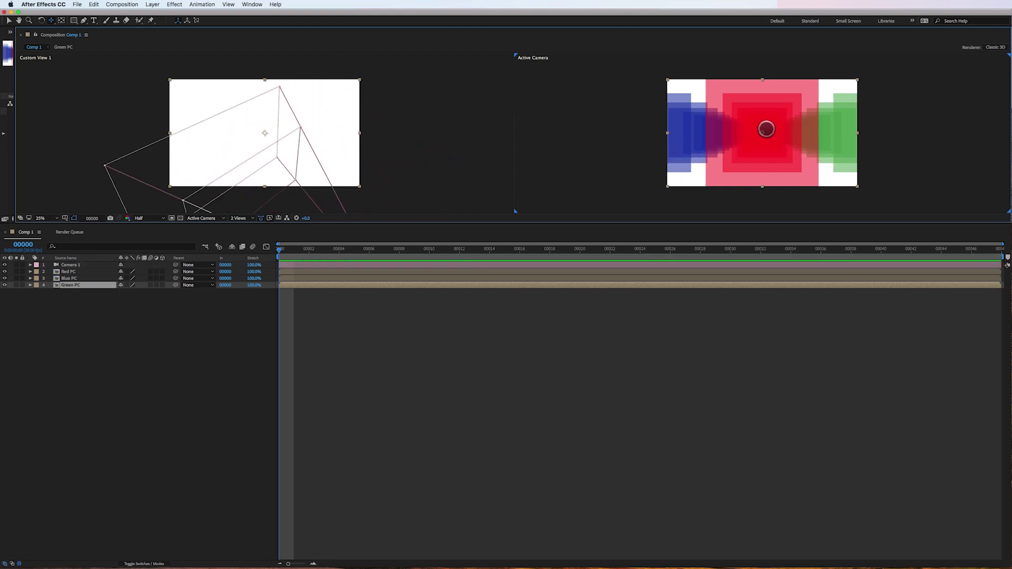
Make Red, Blue and Green PC 3D layers, then orbit Camera 1 and Custom View 1
{"action": "left_click", "coordinate": [161, 272]}
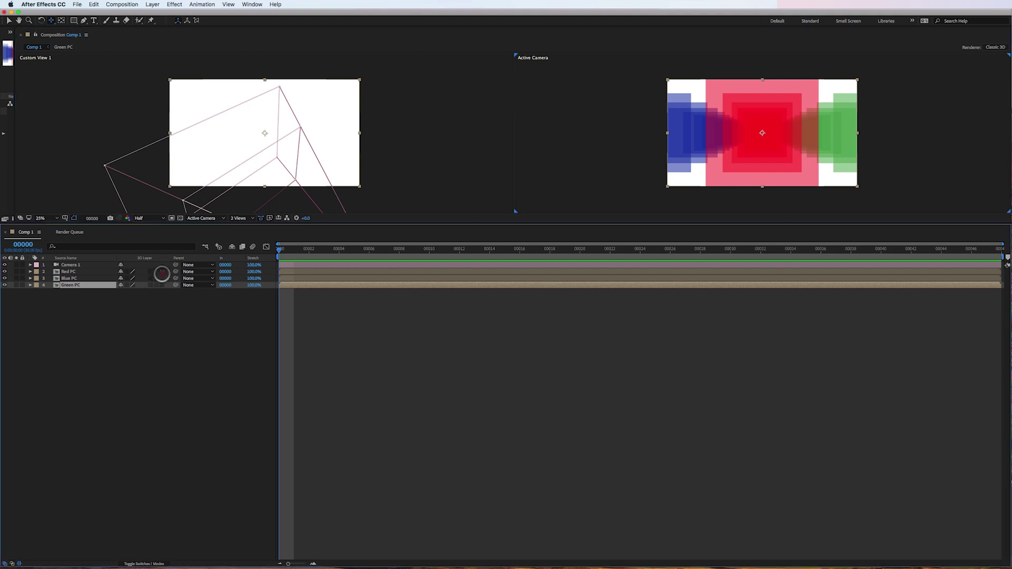
{"action": "left_click_drag", "start_coordinate": [162, 278], "coordinate": [159, 284]}
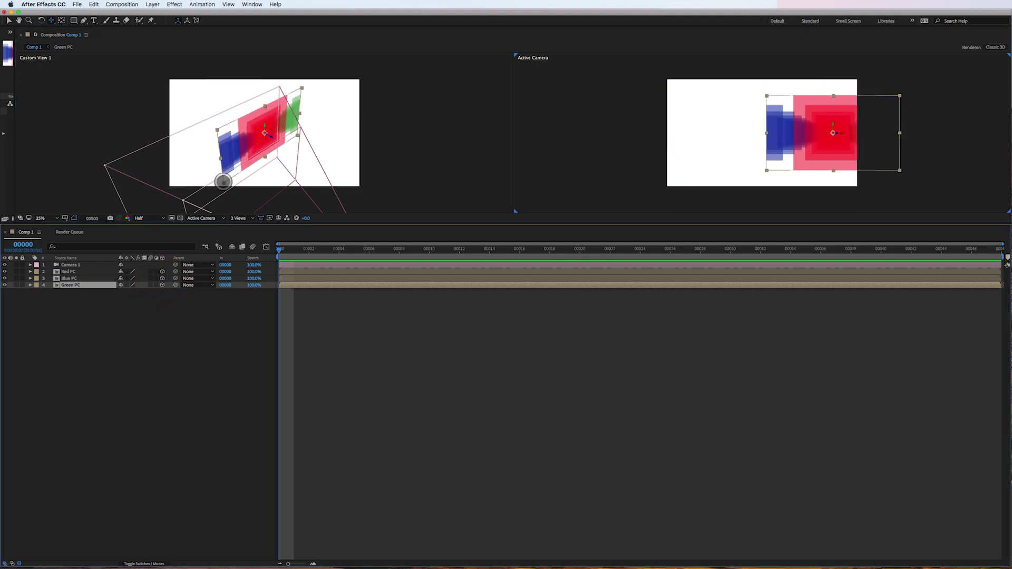
{"action": "left_click_drag", "start_coordinate": [781, 151], "coordinate": [748, 145]}
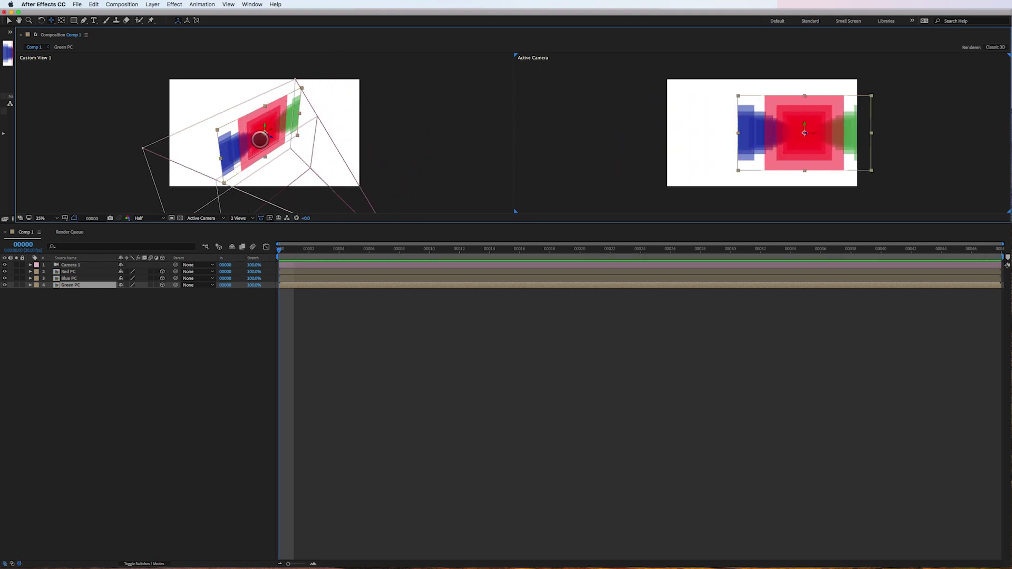
{"action": "left_click", "coordinate": [255, 144]}
{"action": "mouse_move", "coordinate": [255, 144]}
{"action": "left_mouse_down"}
{"action": "mouse_move", "coordinate": [271, 138]}
{"action": "mouse_move", "coordinate": [247, 133]}
{"action": "mouse_move", "coordinate": [254, 141]}
{"action": "left_mouse_up"}
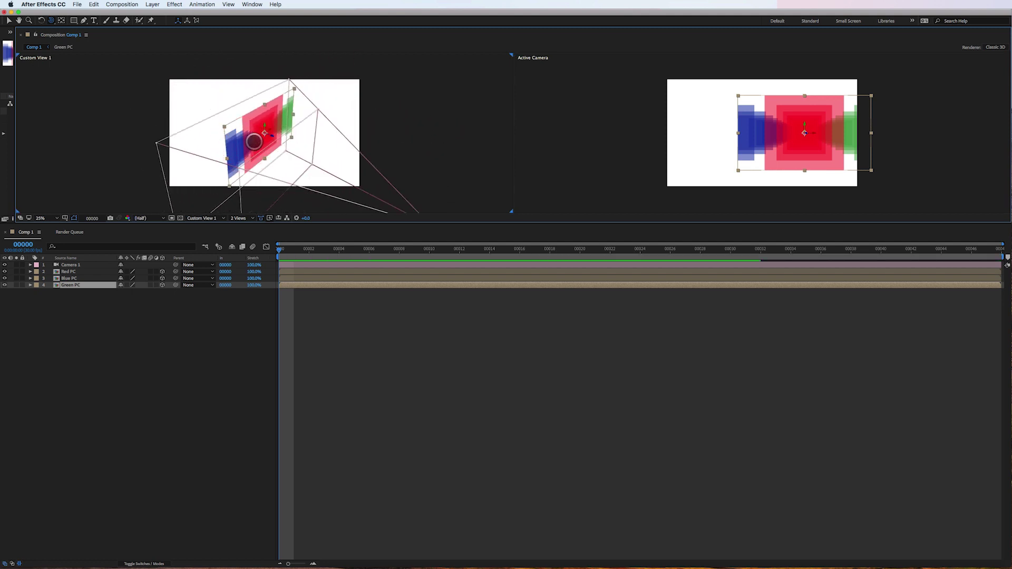
Turn on Collapse Transformations for the Green PC and Blue PC layers
{"action": "key", "text": "v"}
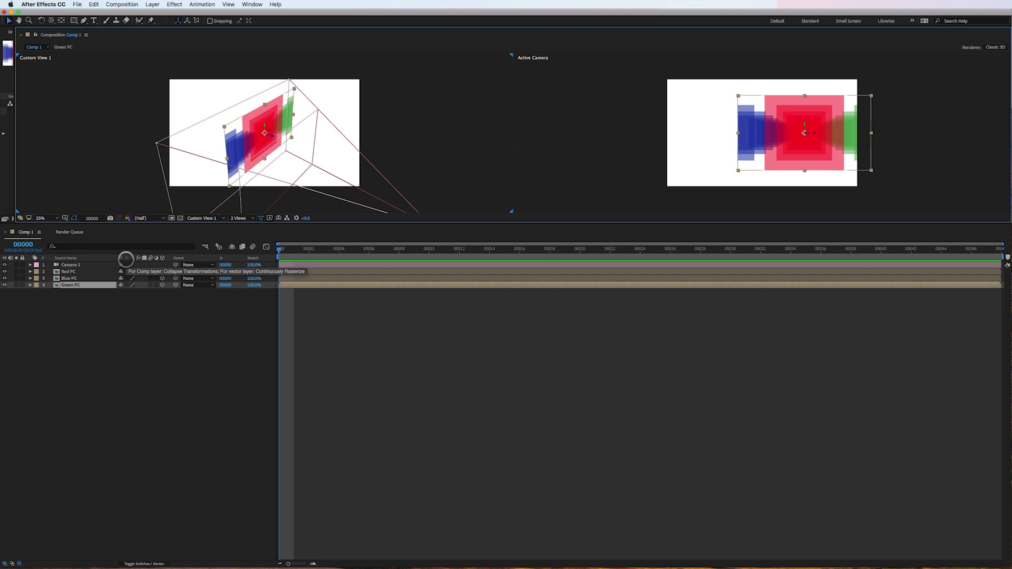
{"action": "left_click", "coordinate": [127, 284]}
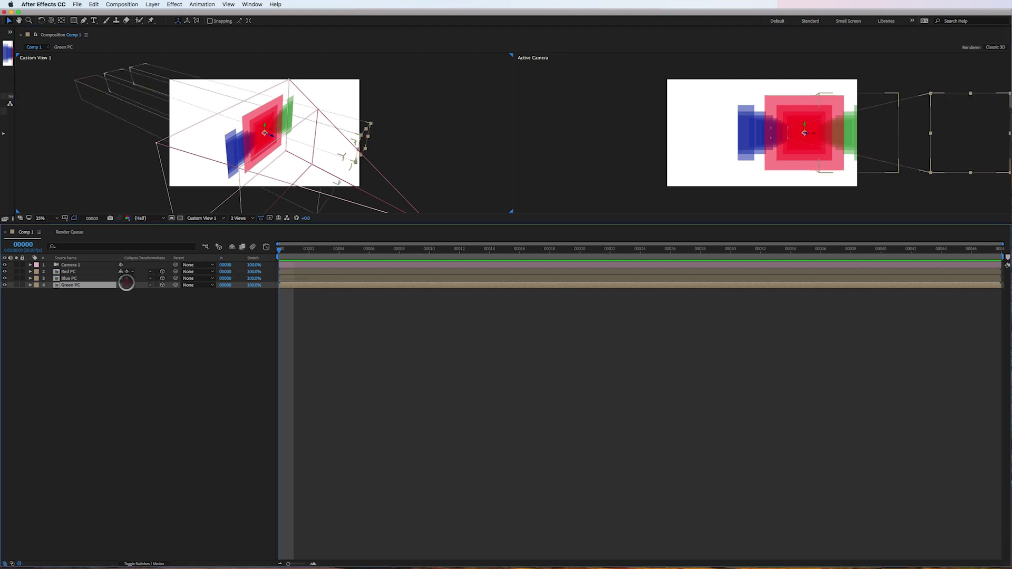
{"action": "left_click", "coordinate": [127, 278]}
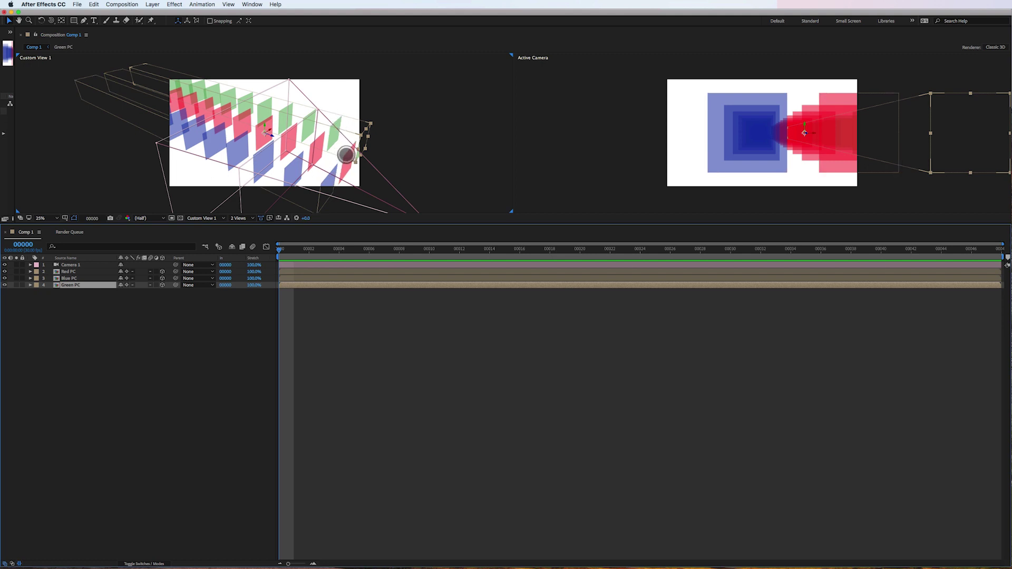
Orbit the custom view to a near-front angle and reframe Camera 1
{"action": "key", "text": "c"}
{"action": "left_click_drag", "start_coordinate": [319, 152], "coordinate": [476, 156]}
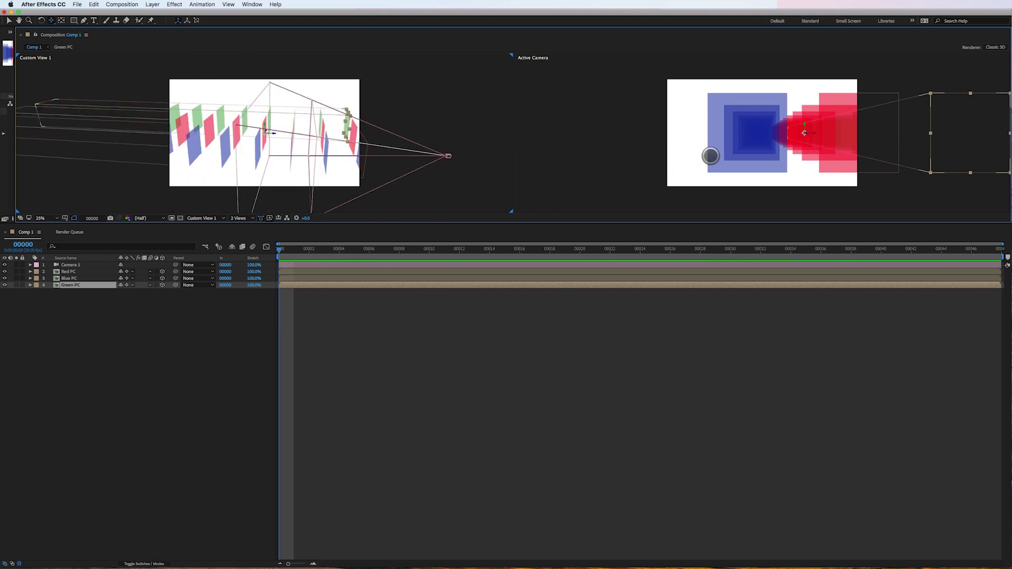
{"action": "mouse_move", "coordinate": [710, 155]}
{"action": "left_mouse_down"}
{"action": "mouse_move", "coordinate": [566, 158]}
{"action": "mouse_move", "coordinate": [712, 156]}
{"action": "left_mouse_up"}
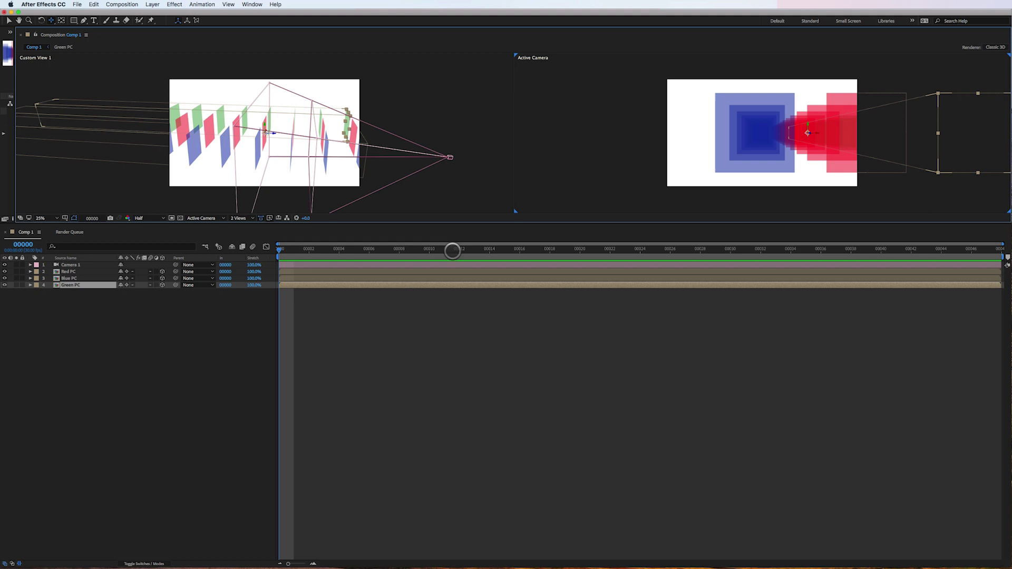
Add a new Parallel light layer to Comp 1 via Layer > New > Light
{"action": "left_click", "coordinate": [84, 271]}
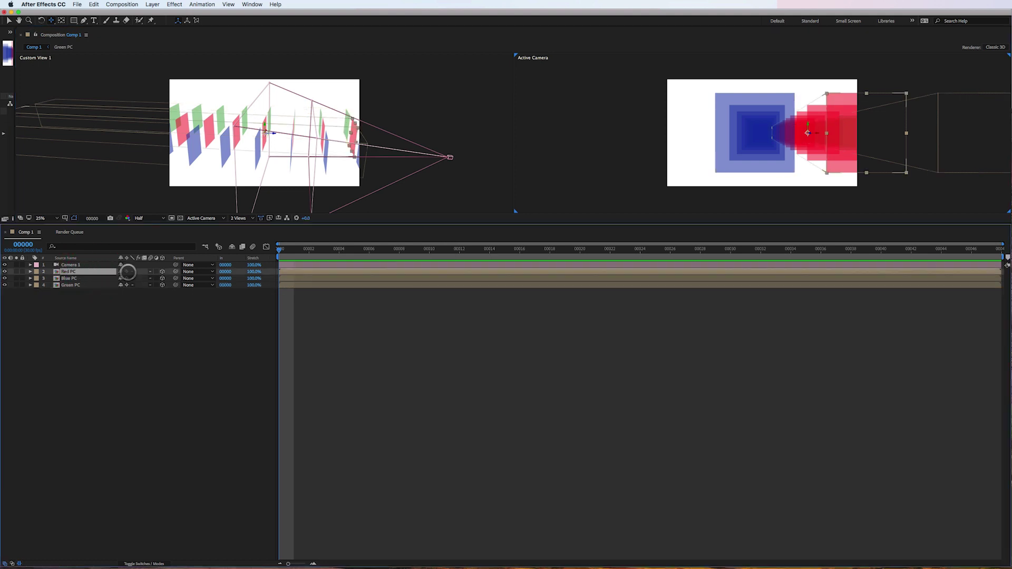
{"action": "left_click", "coordinate": [153, 5]}
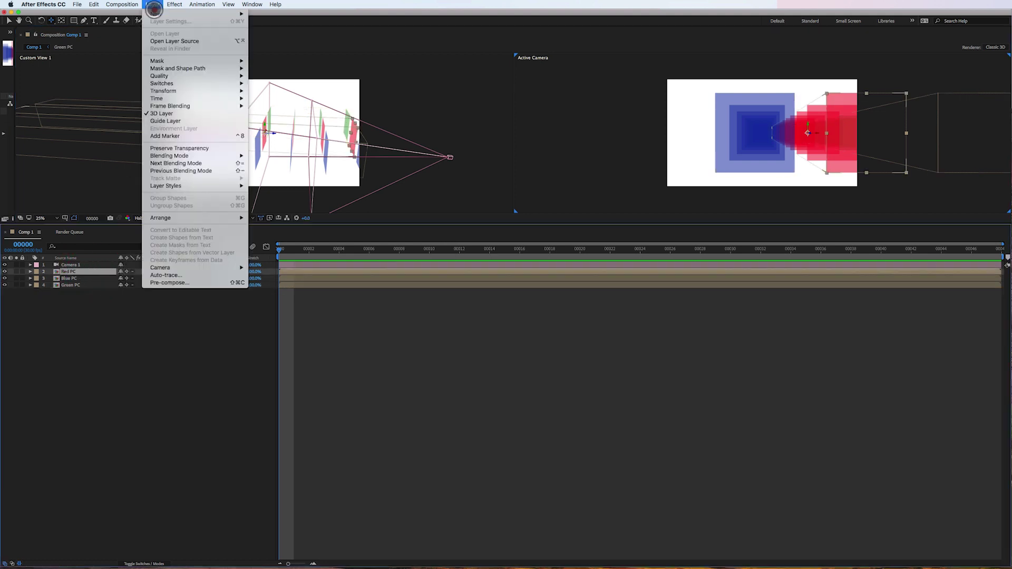
{"action": "mouse_move", "coordinate": [219, 15]}
{"action": "left_click", "coordinate": [266, 31]}
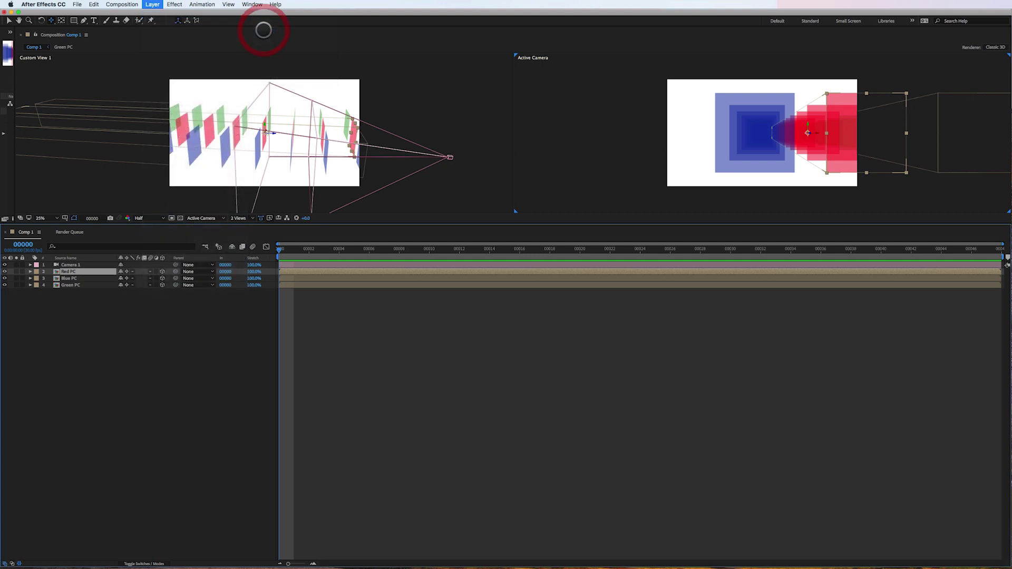
{"action": "left_click", "coordinate": [452, 196]}
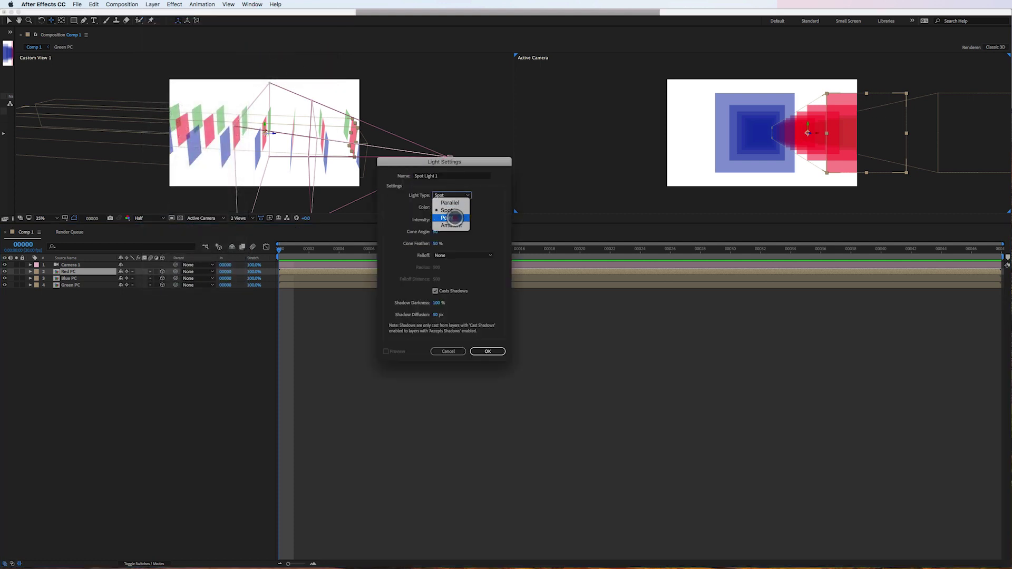
{"action": "left_click", "coordinate": [452, 203]}
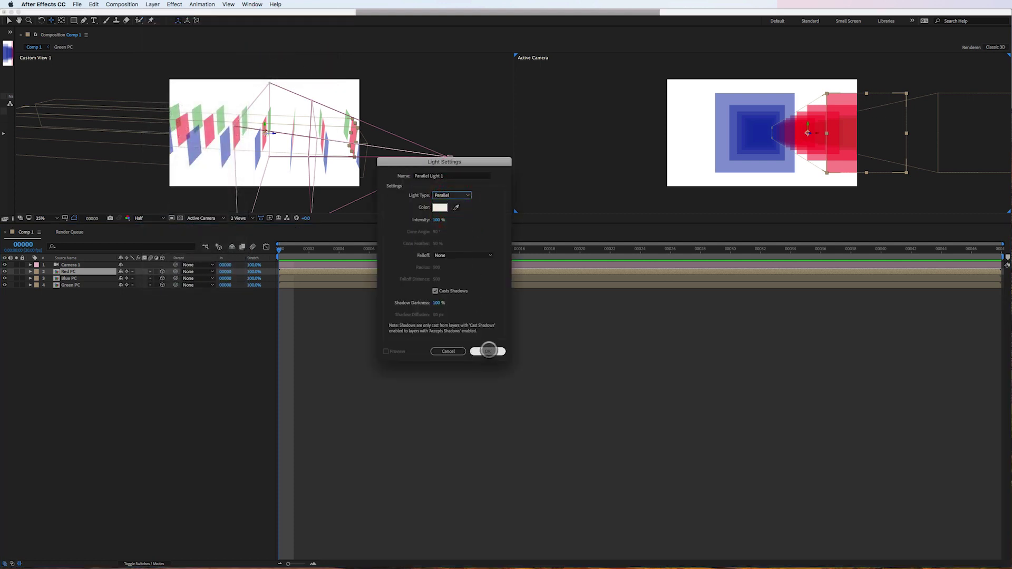
{"action": "left_click", "coordinate": [487, 351]}
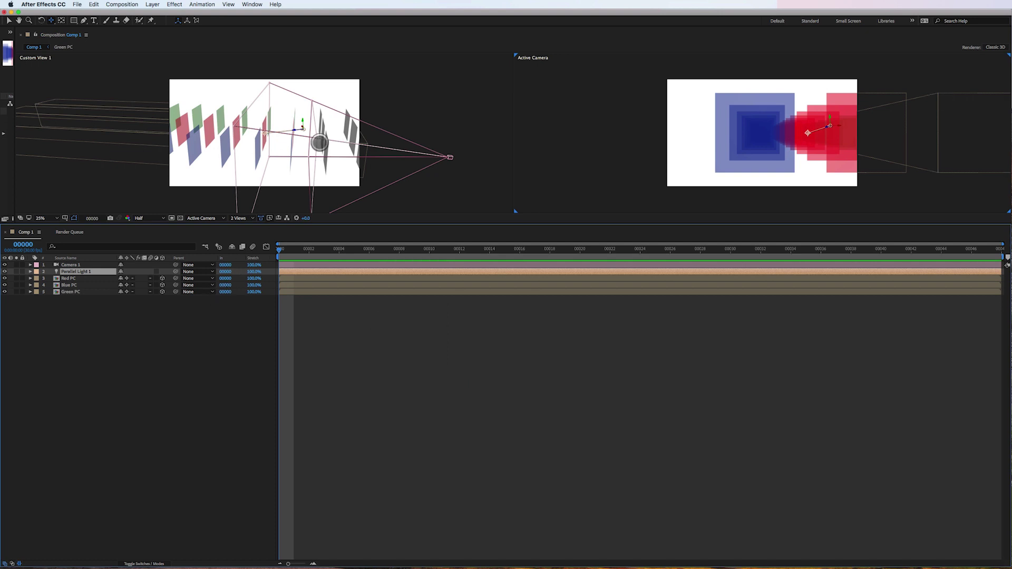
Move the parallel light to the right and raise its Intensity to 537%
{"action": "left_click_drag", "start_coordinate": [296, 130], "coordinate": [358, 139]}
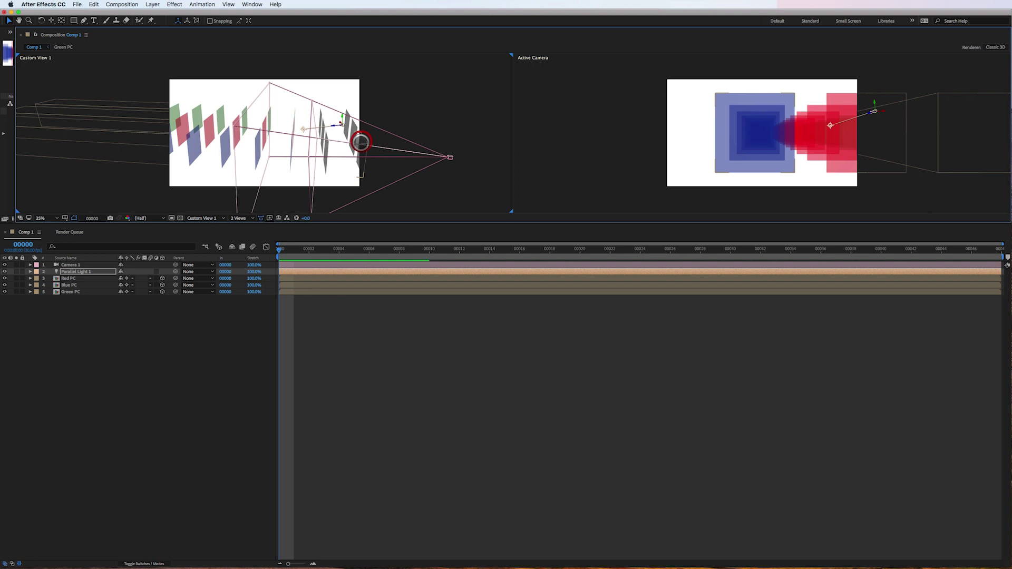
{"action": "key", "text": "a"}
{"action": "key", "text": "a"}
{"action": "left_click_drag", "start_coordinate": [125, 285], "coordinate": [170, 304]}
{"action": "left_click", "coordinate": [30, 272]}
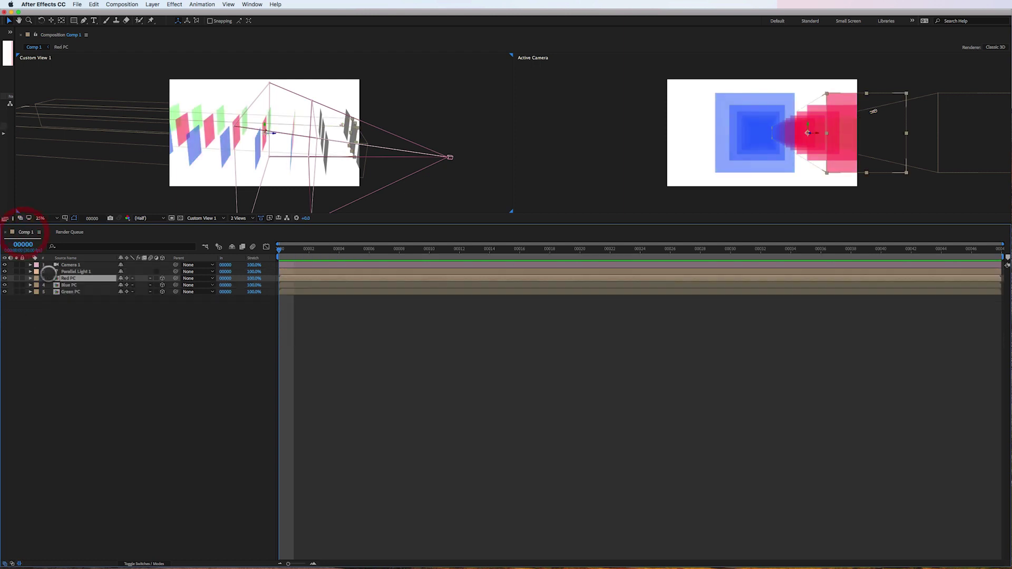
{"action": "left_click", "coordinate": [68, 278]}
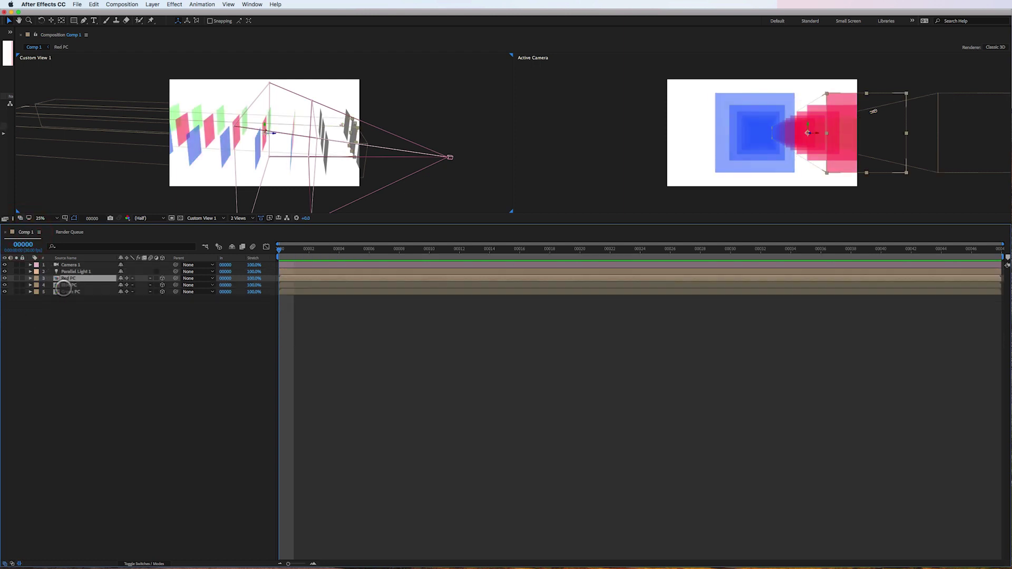